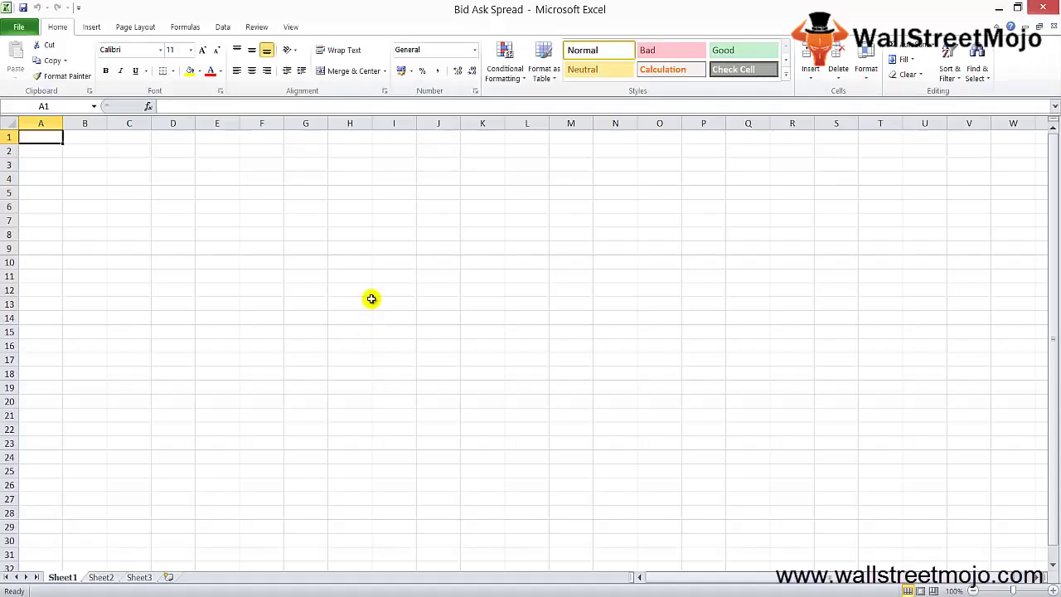
Enter the label "Bid Ask Spread =" in cell C8
click(370, 301)
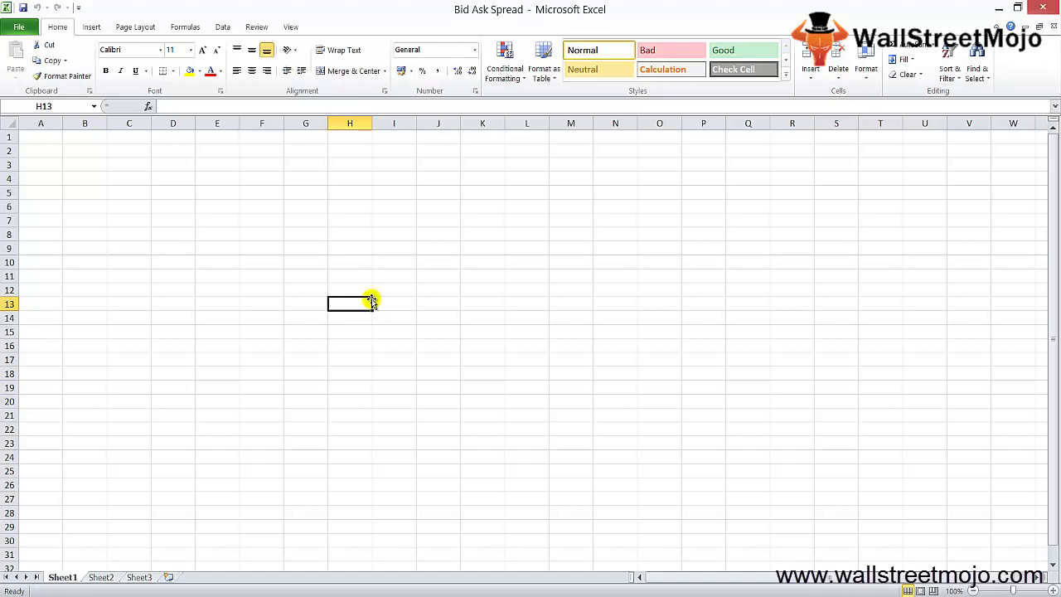
key(Left)
key(Left)
key(Left)
key(Up)
key(Up)
key(Up)
key(Up)
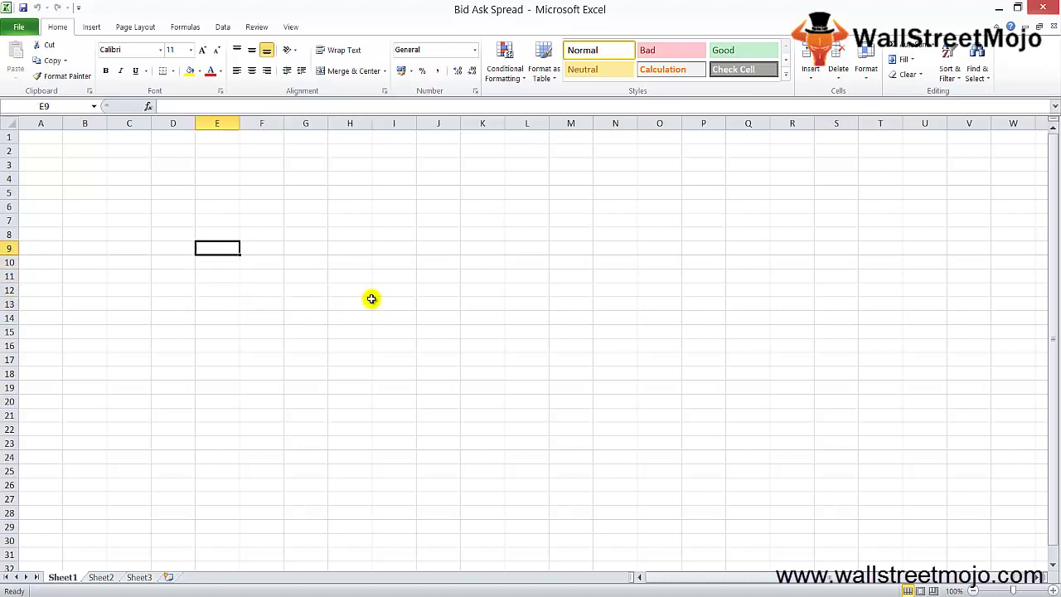
key(Up)
key(Left)
key(Left)
text(Bid As)
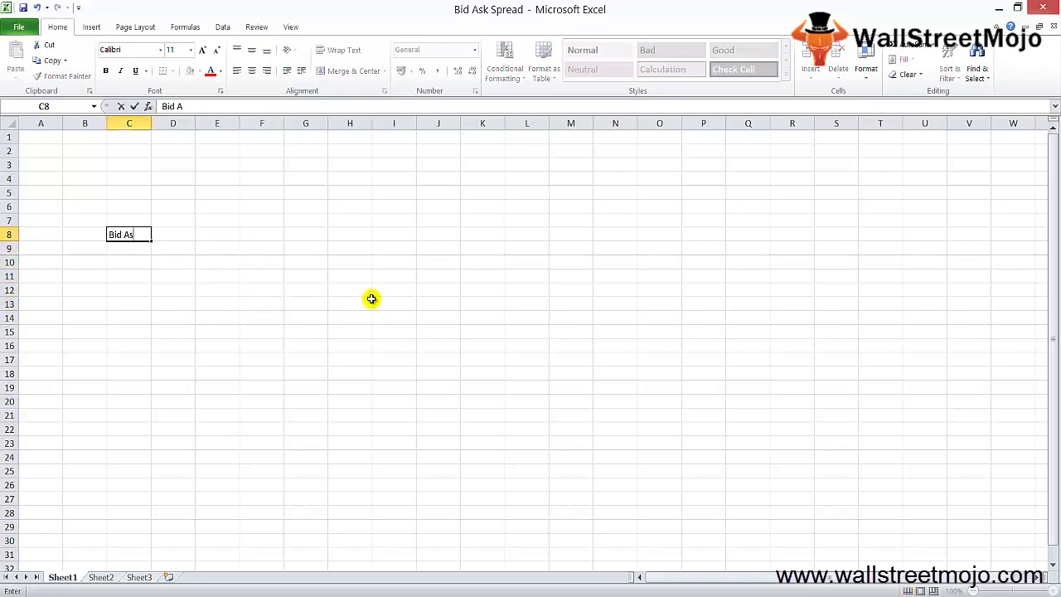
text(k Spread =)
key(Return)
Autofit the width of column C to the label in C8
key(Up)
key(alt+h)
key(o)
key(i)
key(Down)
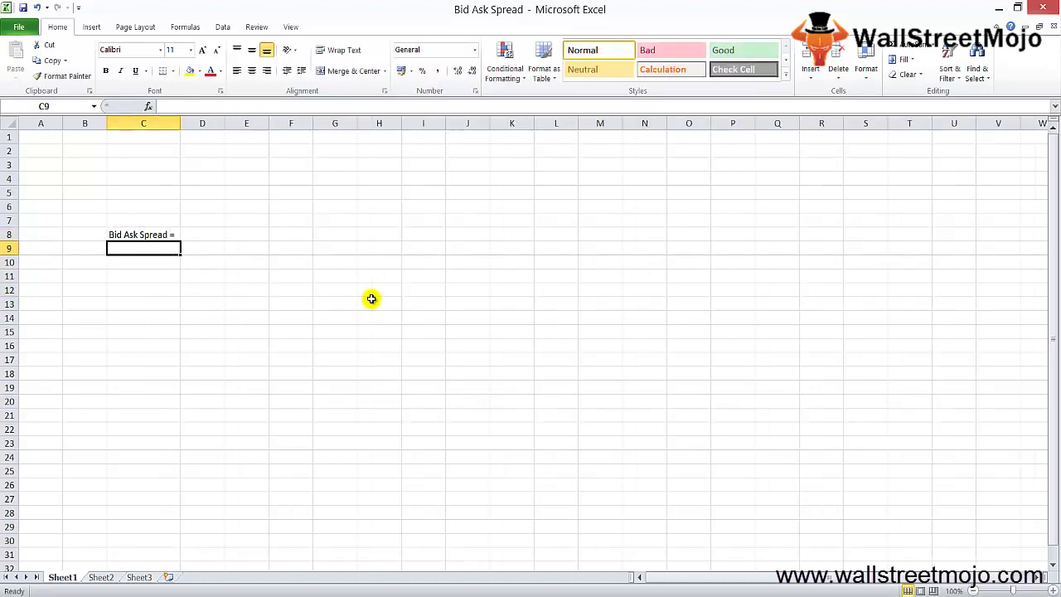
Enter the text "Ask Price of the security - Bid price of the same security" in cell D8
key(Up)
key(Right)
text(Ask Pricce of)
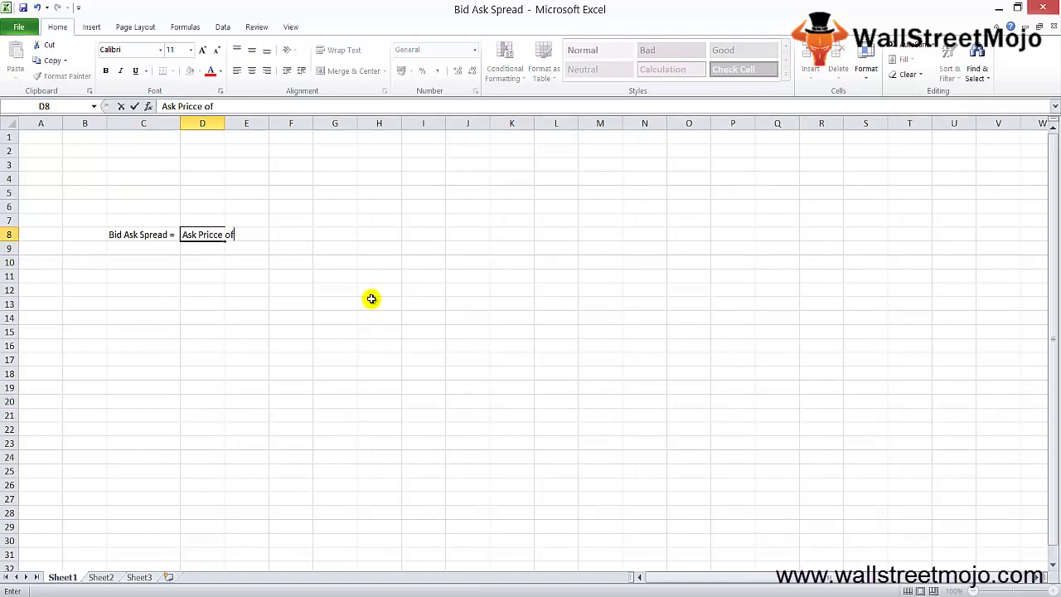
key(BackSpace)
key(BackSpace)
key(BackSpace)
key(BackSpace)
key(BackSpace)
text(e of the security - Bid p)
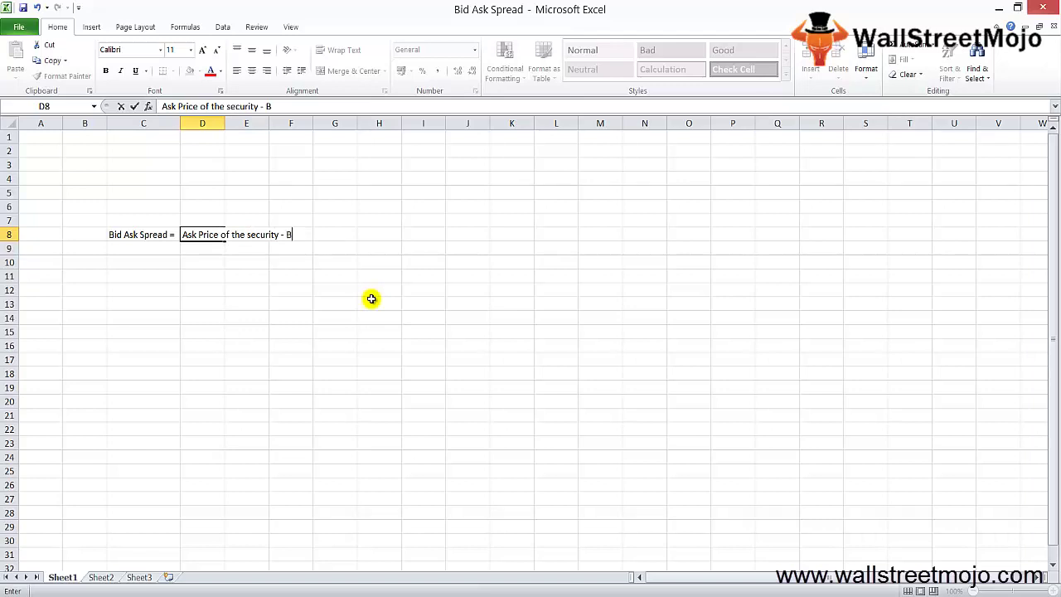
text(rice of the same secu)
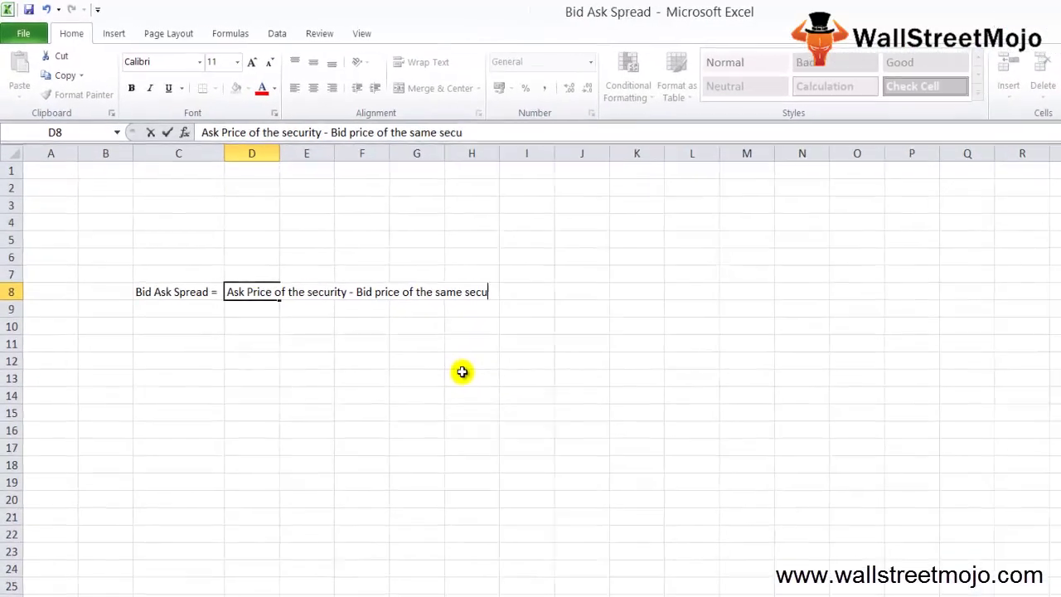
text(rity ])
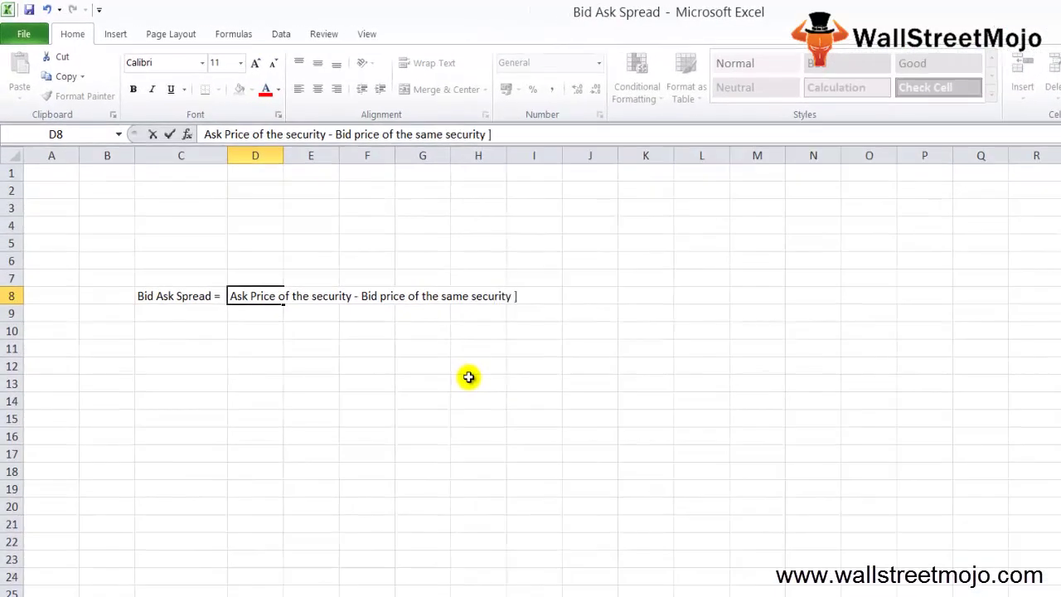
key(BackSpace)
key(Return)
Autofit the width of column D to the formula text in D8
key(alt)
key(Escape)
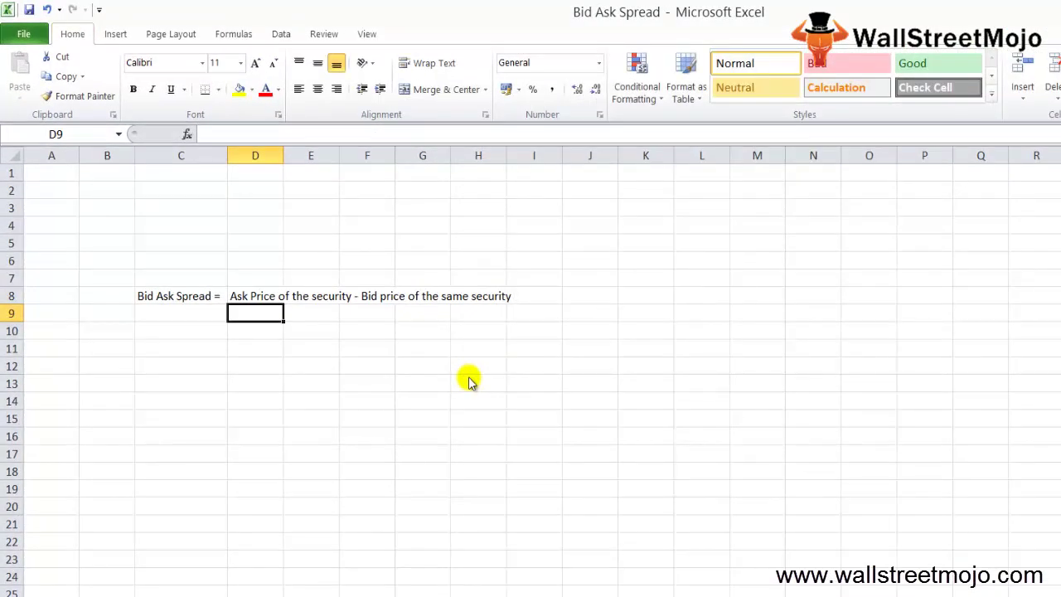
key(Escape)
key(Up)
key(alt)
key(h)
key(o)
key(i)
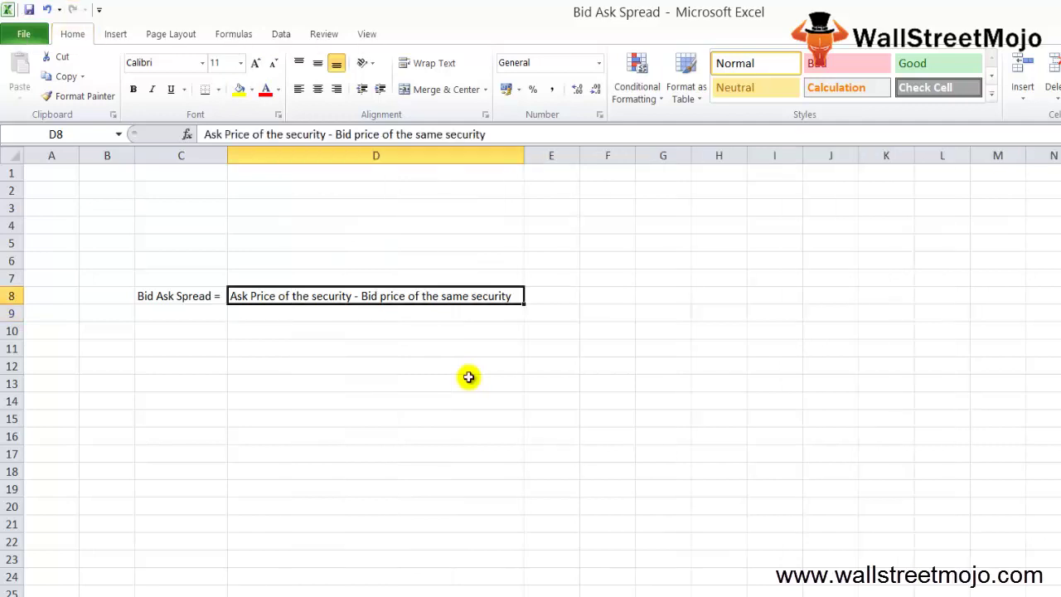
Enter the note "Ask Price > Bid Price" in cell D10
key(Left)
key(Down)
key(Down)
key(Right)
text(As)
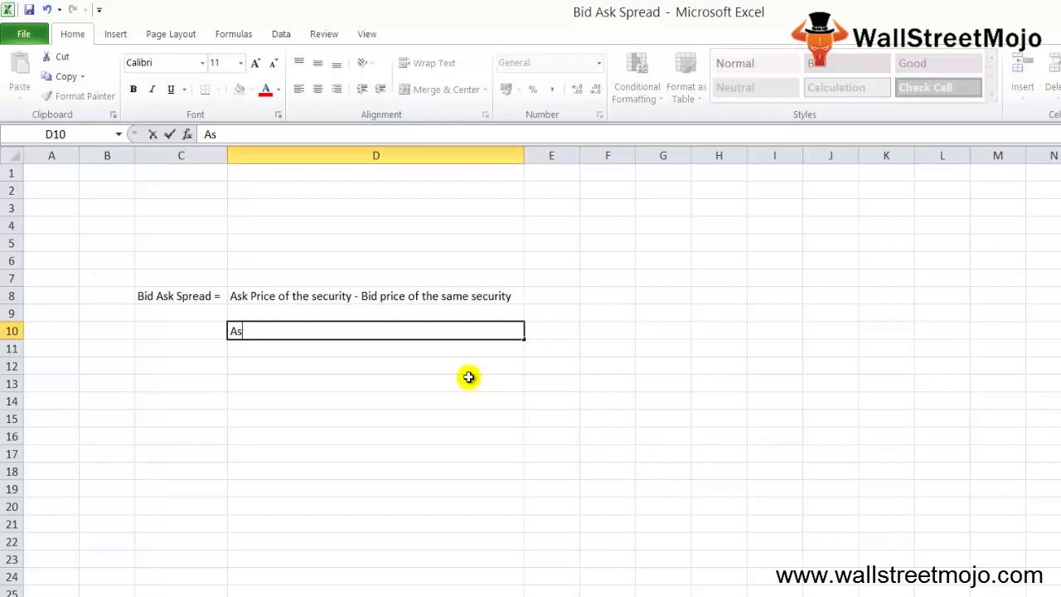
text(k Price > Bid Price)
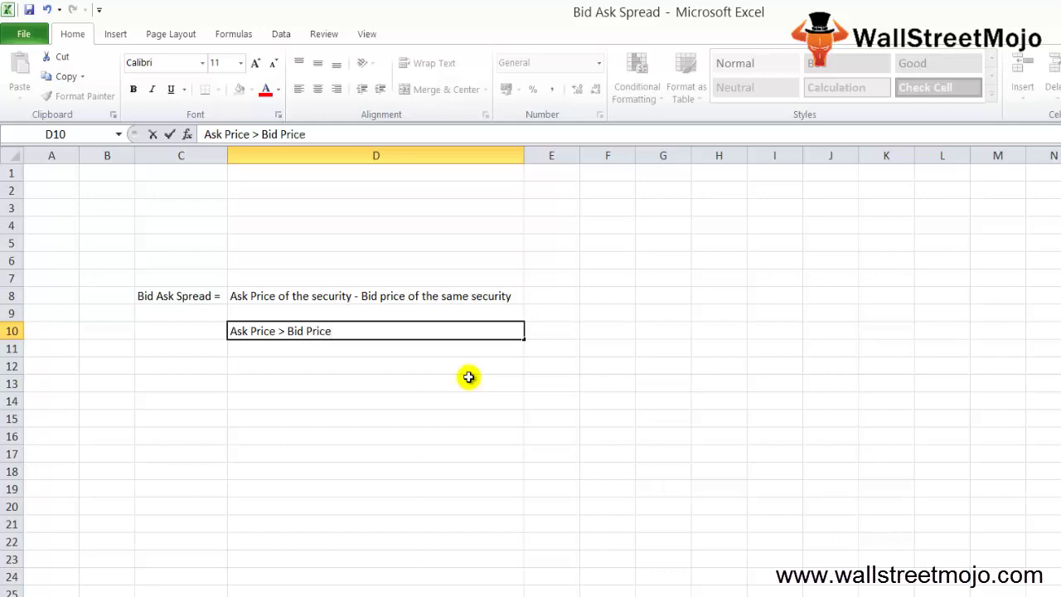
key(Return)
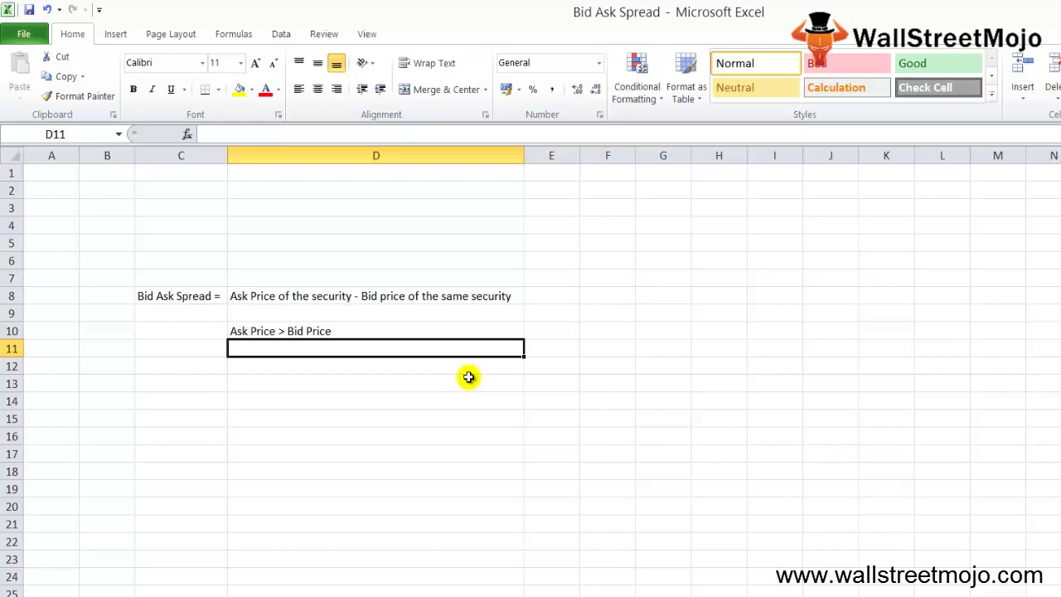
click(247, 330)
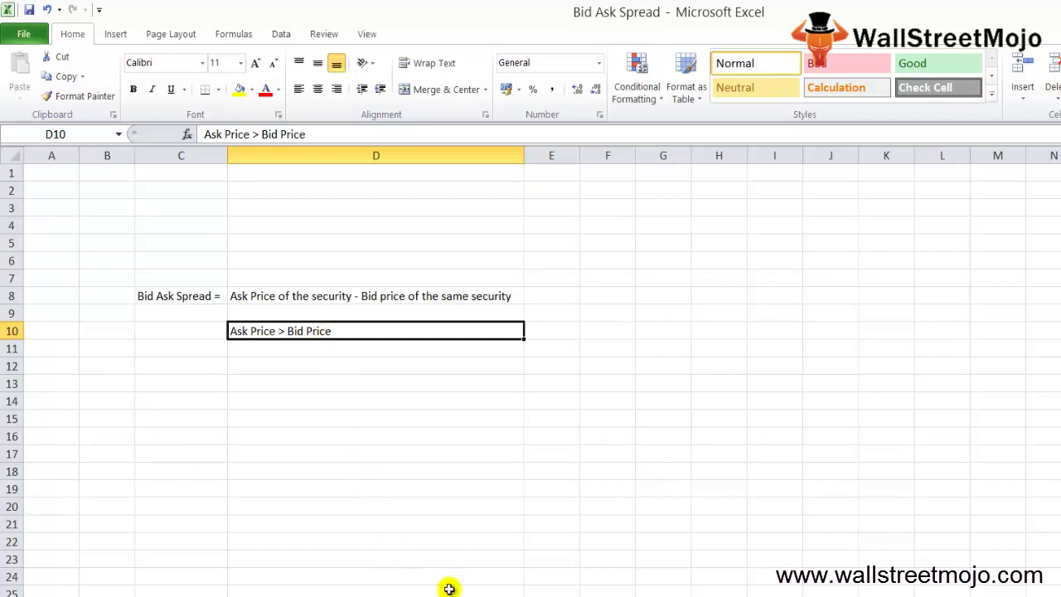
Switch to Sheet2 and read the Company M case description in C5 and the bid price line in C7
click(181, 596)
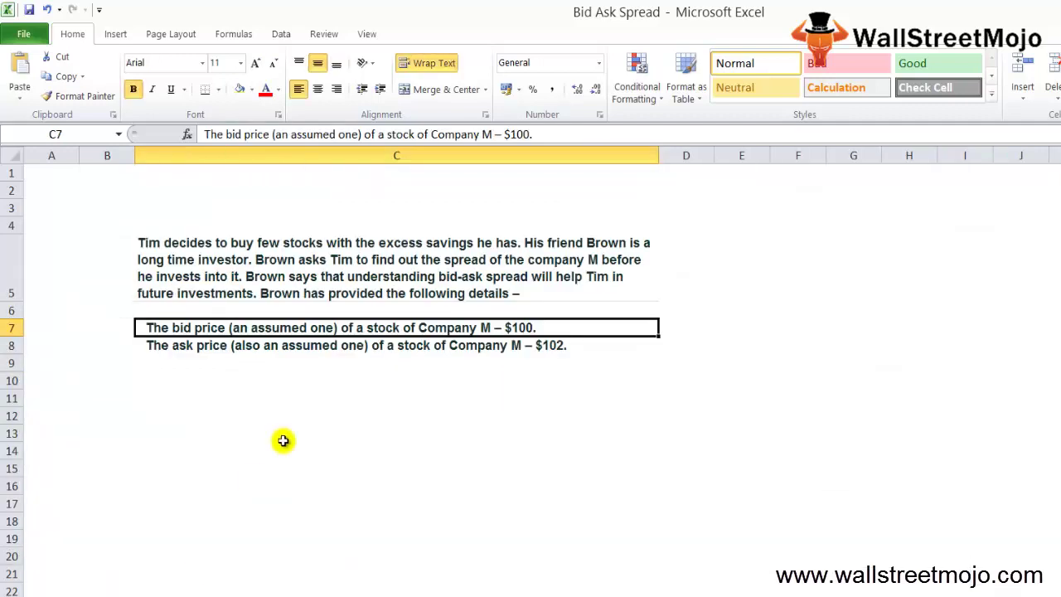
click(273, 274)
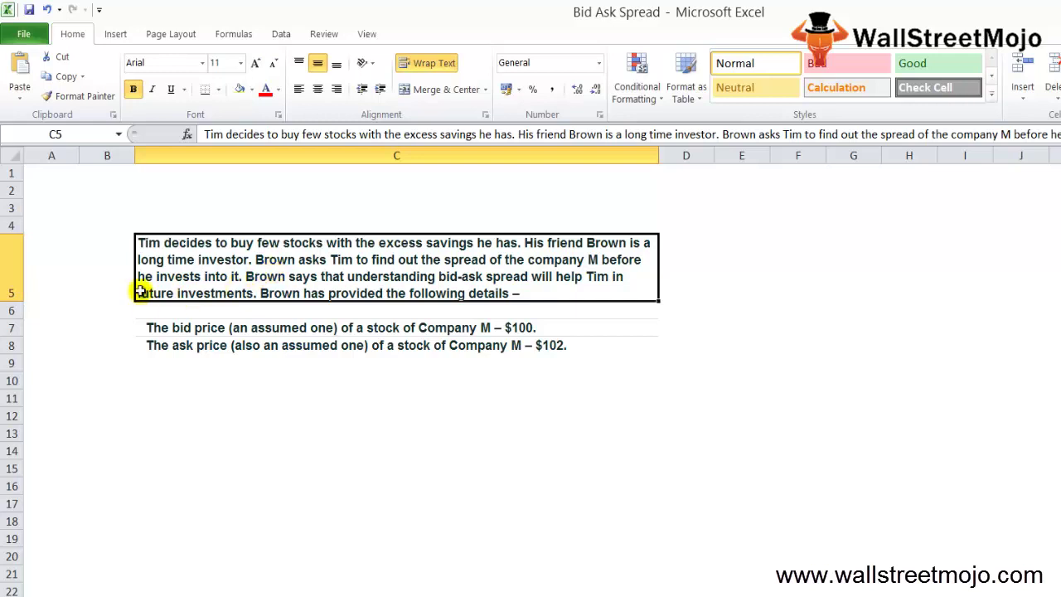
click(207, 325)
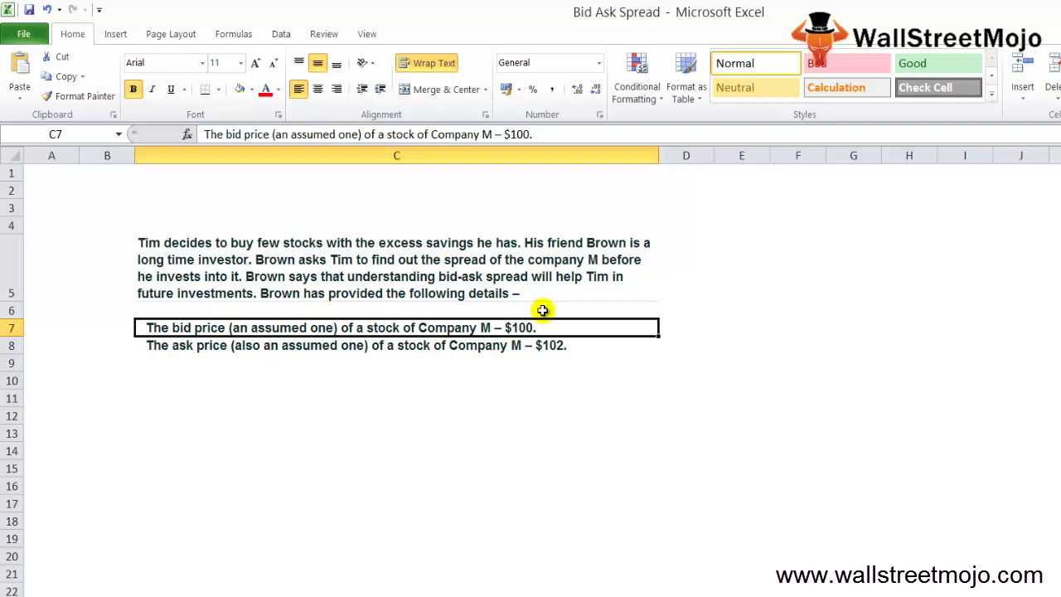
Enter the label "Spread" in cell C12 below the case details
key(Down)
key(Down)
key(Down)
key(Down)
key(Down)
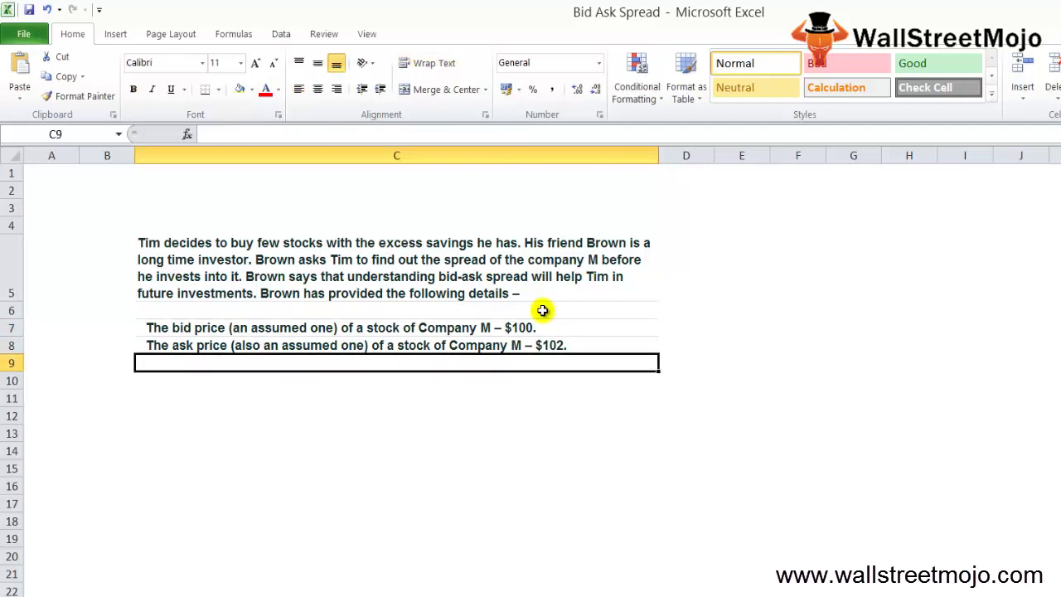
text(As)
key(BackSpace)
key(BackSpace)
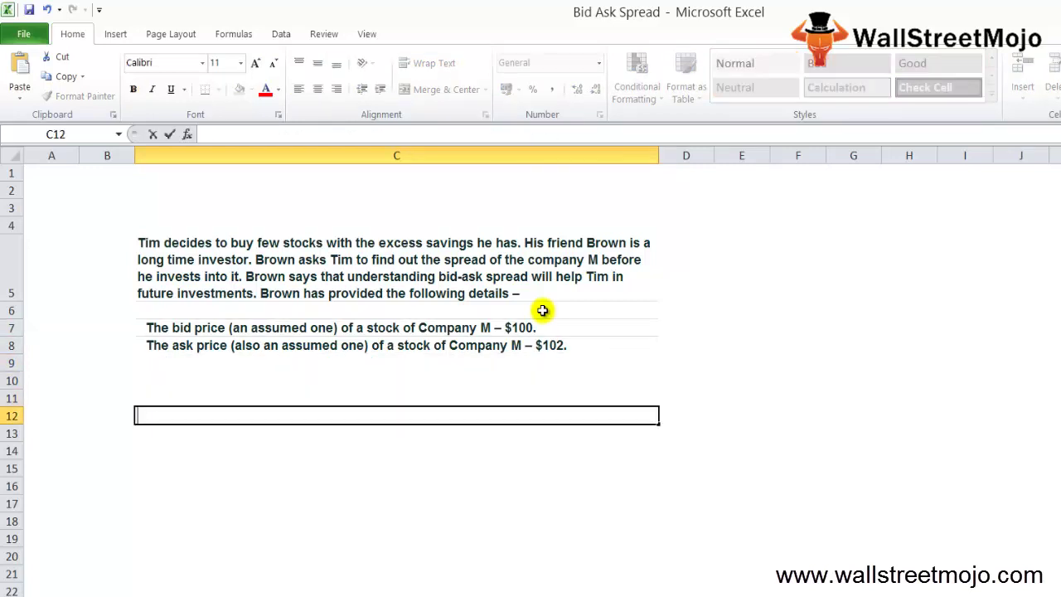
text(Spread)
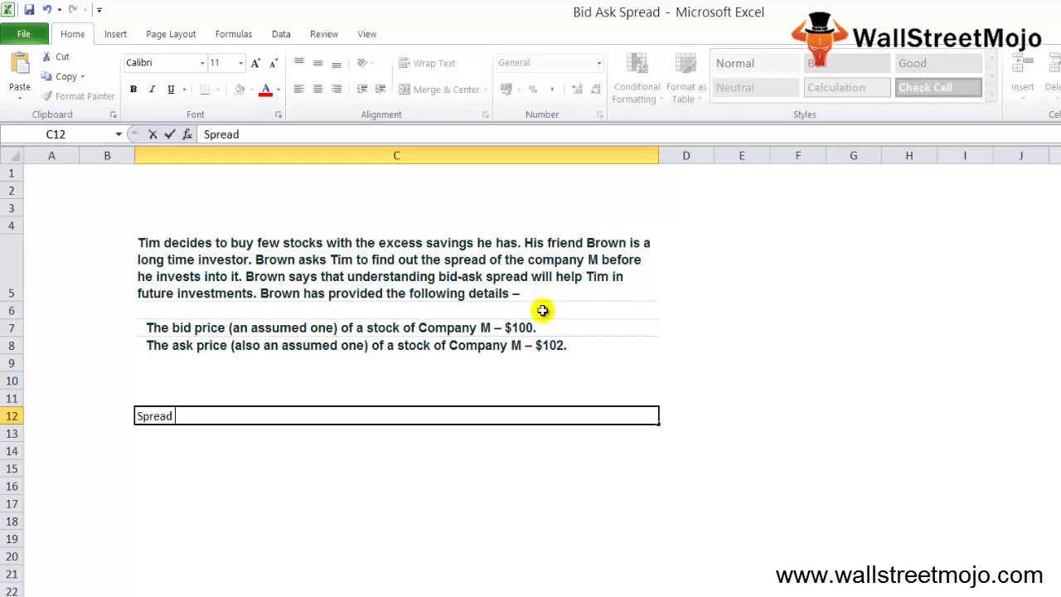
key(Tab)
Move the "Spread" label from C12 to B12
text(As)
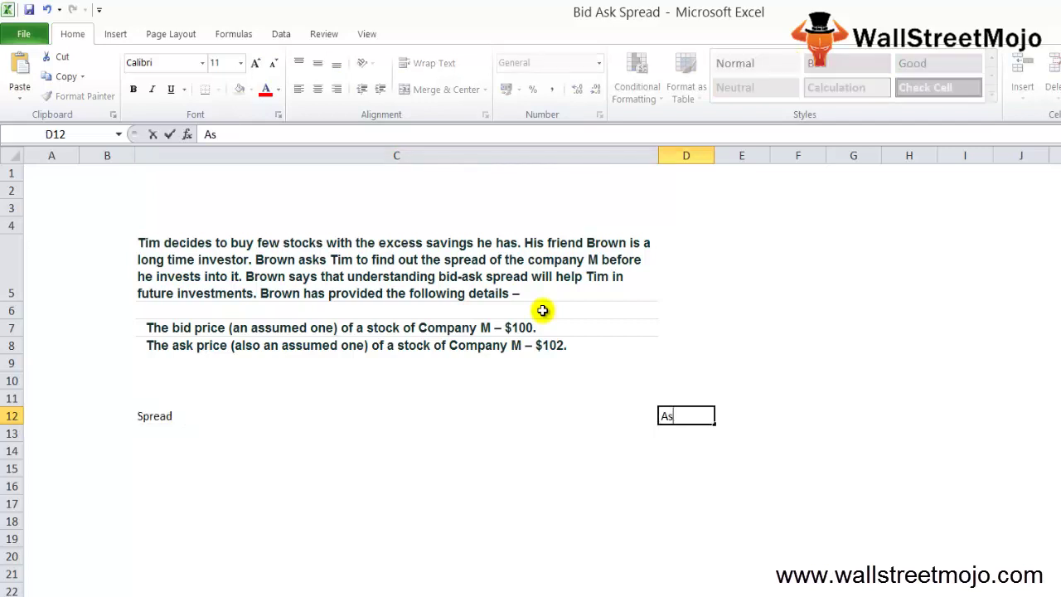
key(Escape)
key(Left)
key(Left)
key(Right)
key(ctrl+x)
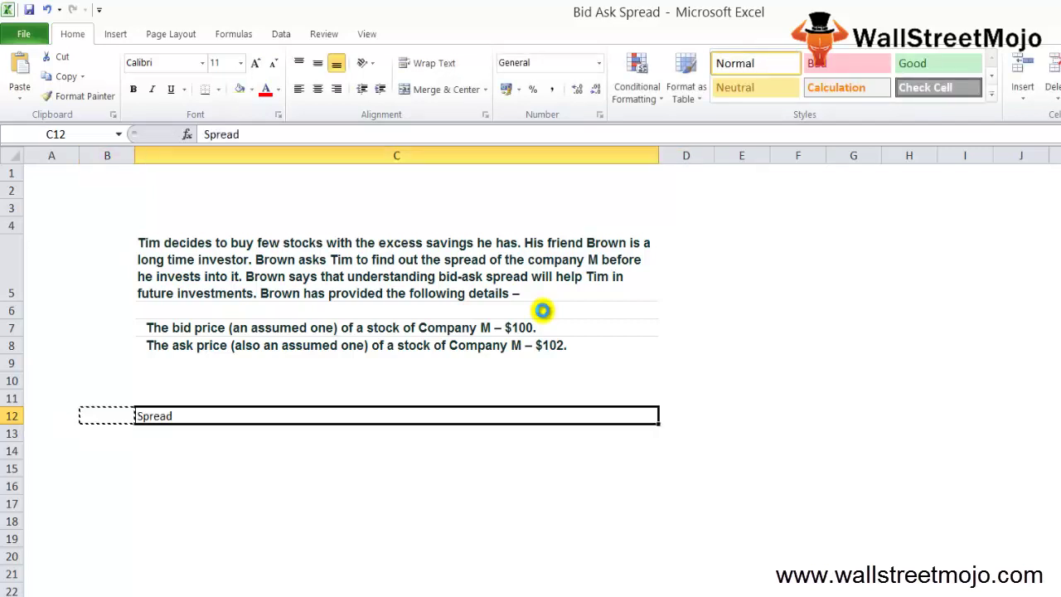
key(Left)
key(ctrl+v)
Enter the label "Ask Price of the stock" in cell C12
key(Right)
text(Ask Pri)
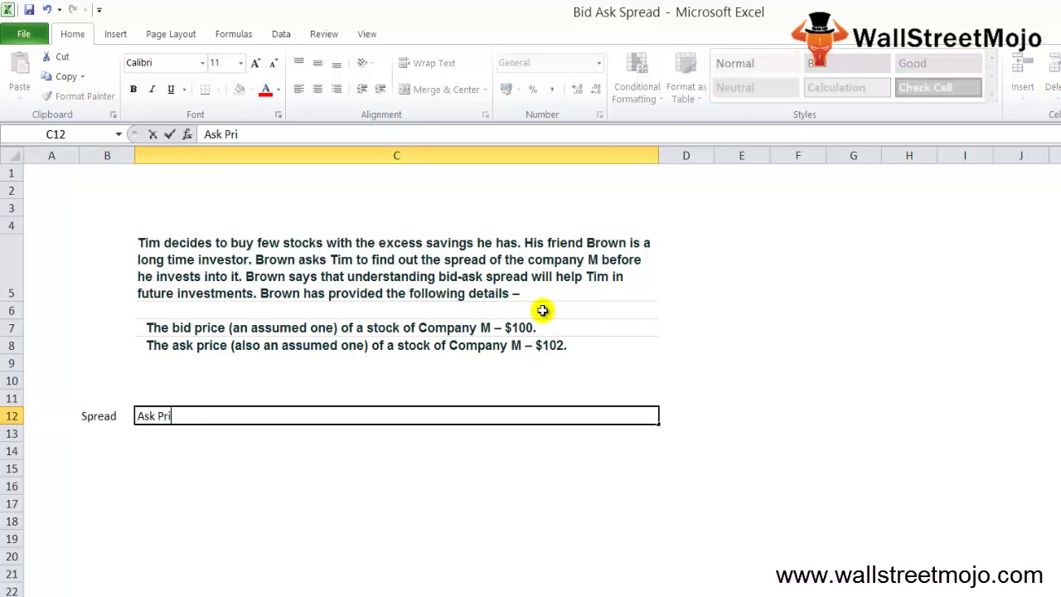
text(ce of the stock)
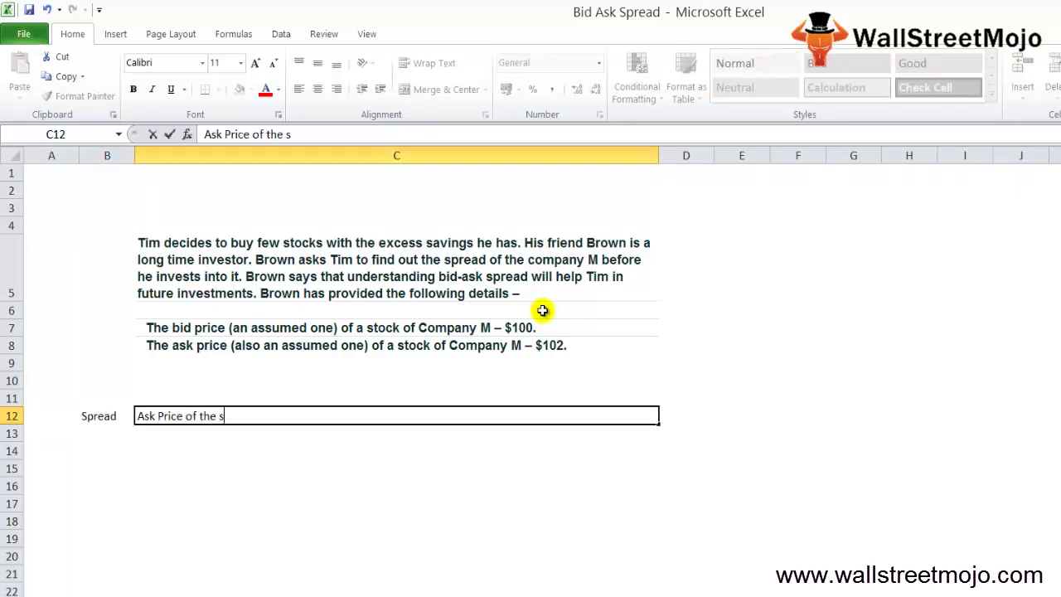
key(Return)
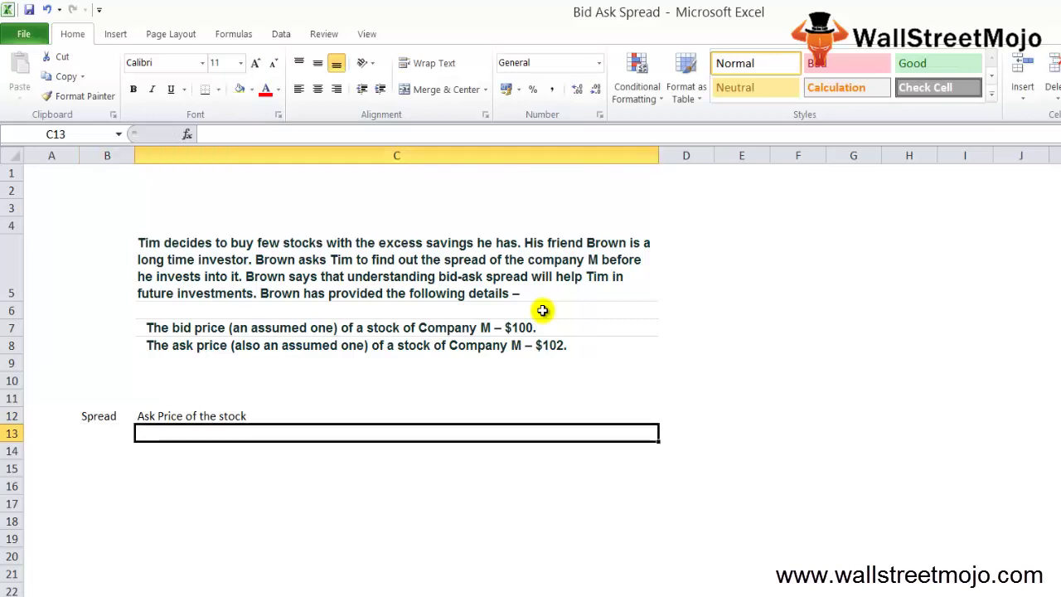
Enter the label "Less:Bid Price of the same stock" in cell C13
text(- Bid)
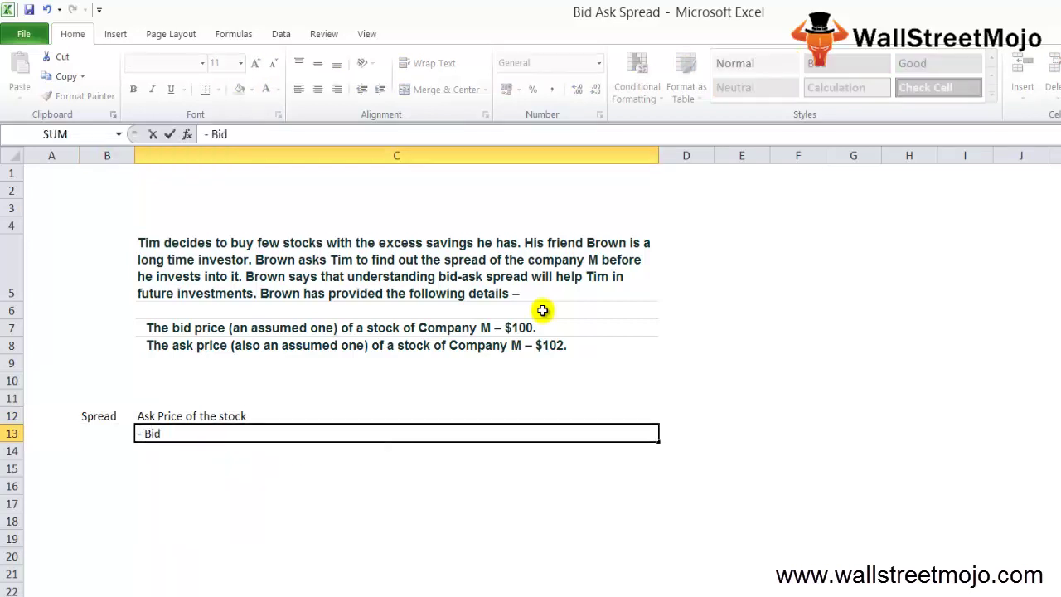
text( Price of the )
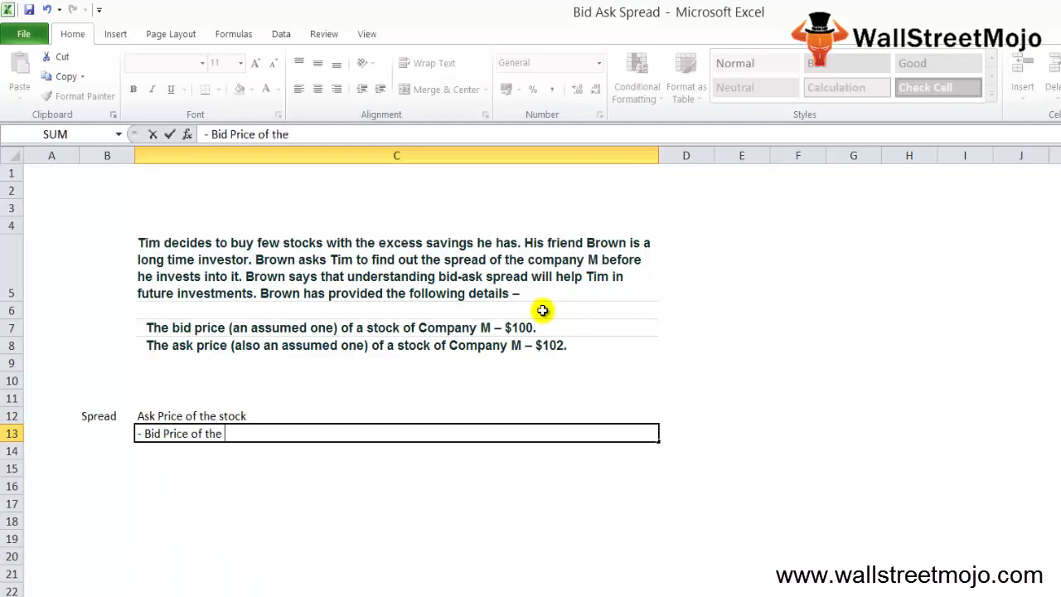
text(same stock)
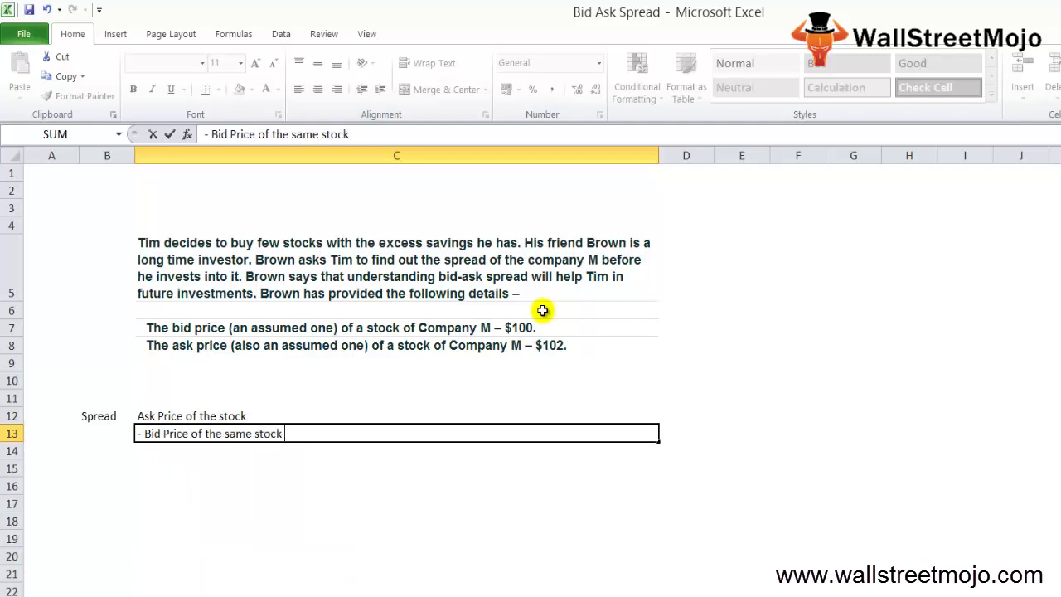
key(Home)
key(Delete)
key(Delete)
text(Less:)
key(Return)
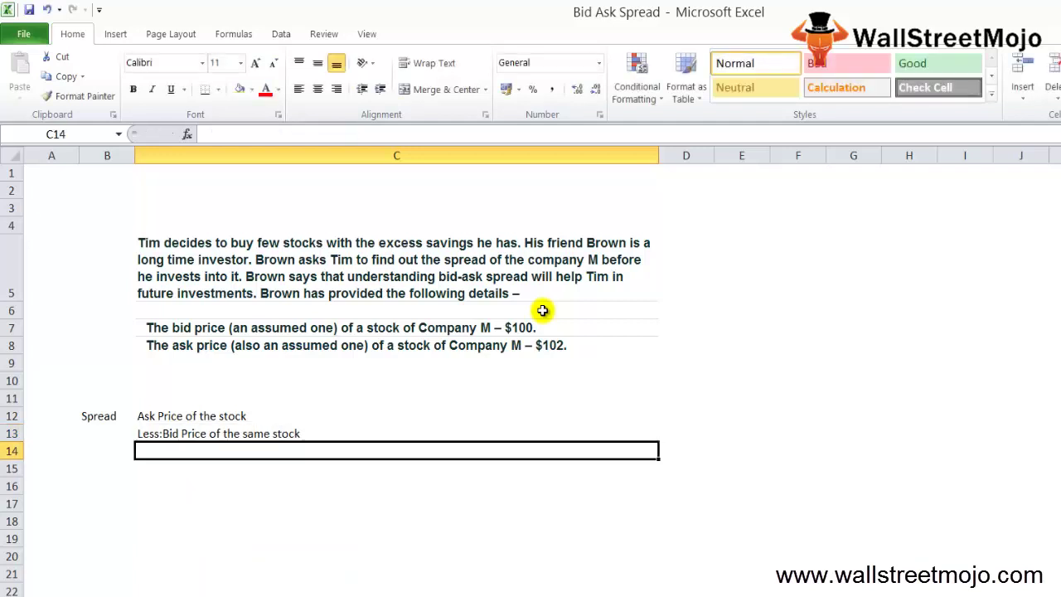
Enter 102 as the ask price in D12, 100 as the bid price in D13 and 2 in D14
key(Up)
key(Up)
key(Left)
key(Right)
key(Right)
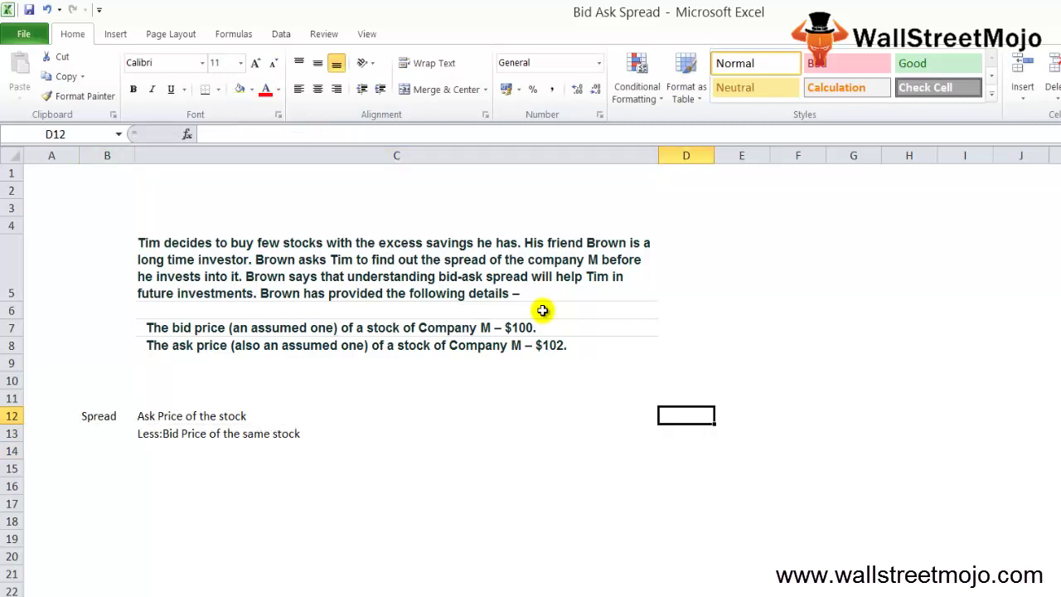
text(102)
key(Return)
text(100)
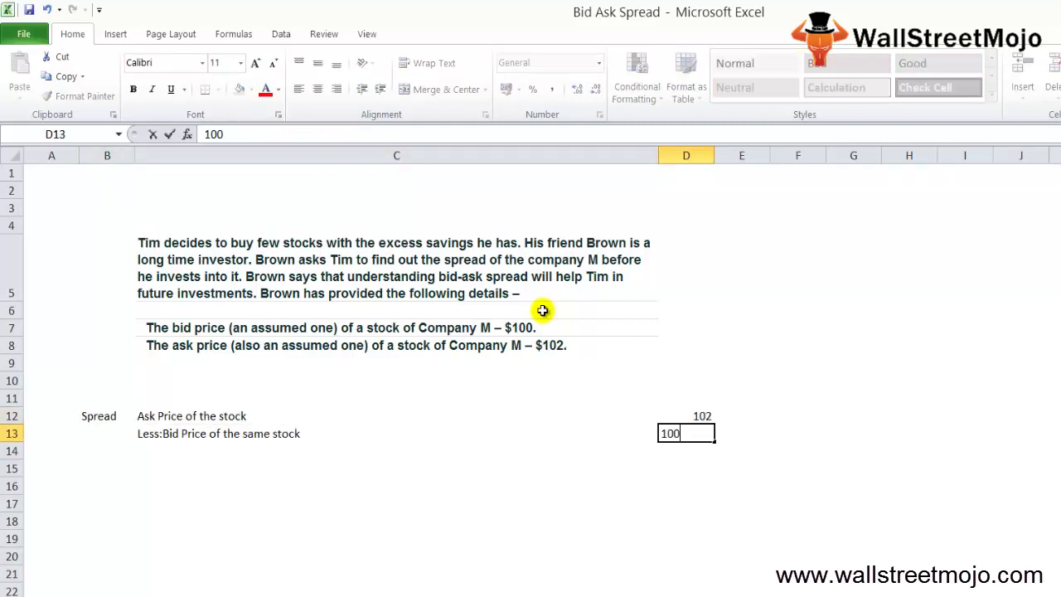
key(Return)
text(2)
key(Return)
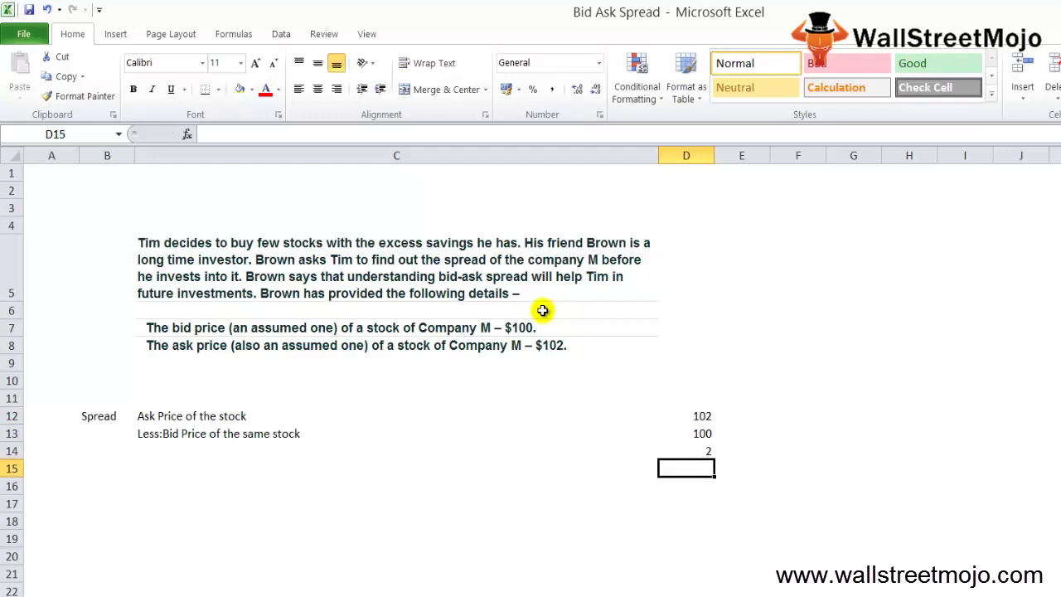
Copy the "Spread" label from B12 to C14, beside the result in D14
key(Up)
key(Left)
key(Left)
key(Left)
key(Right)
key(Right)
key(Left)
key(Up)
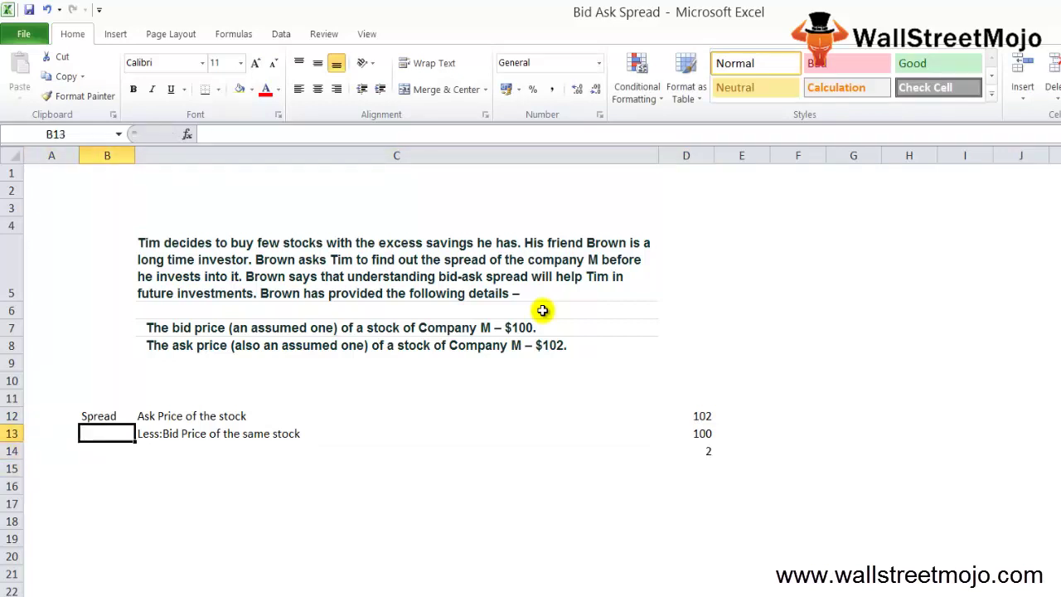
key(Up)
key(ctrl+c)
key(Down)
key(Down)
key(Right)
key(ctrl+v)
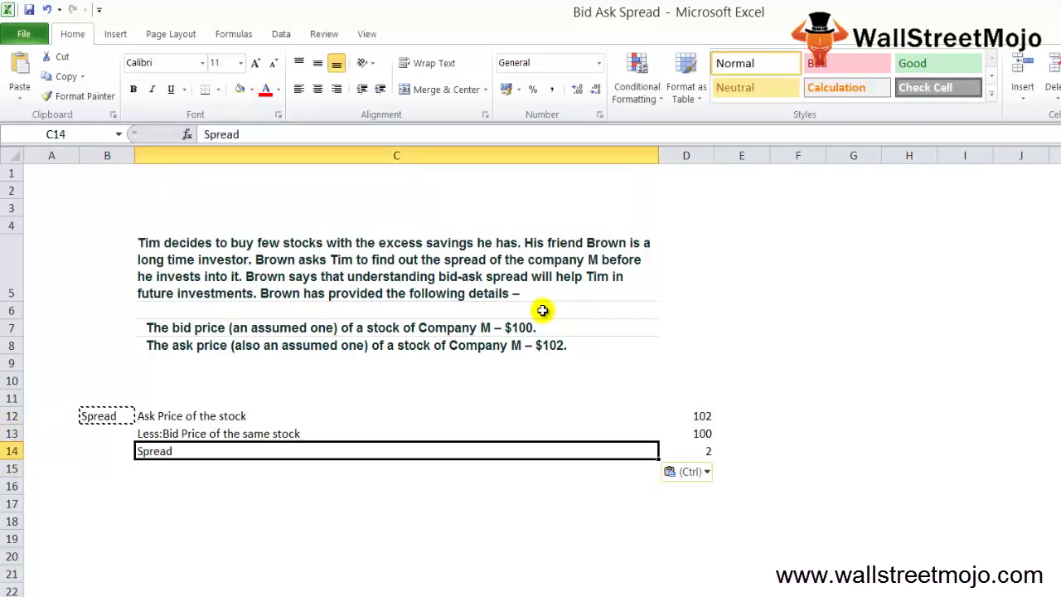
key(Right)
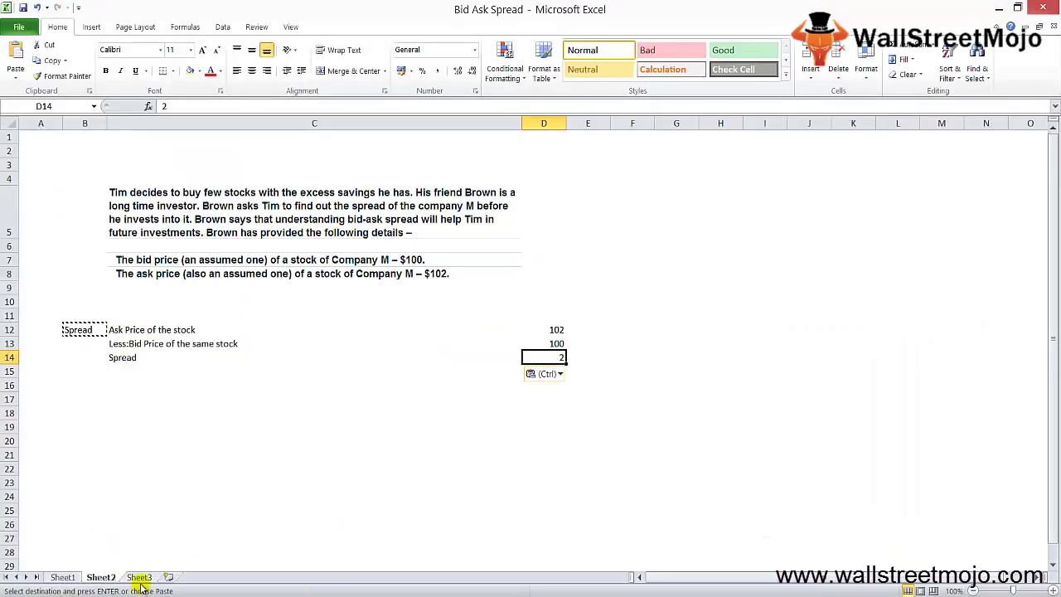
On Sheet3, enter the first price pair, 31.39 in cell C11 and 31.4 in D11
click(139, 578)
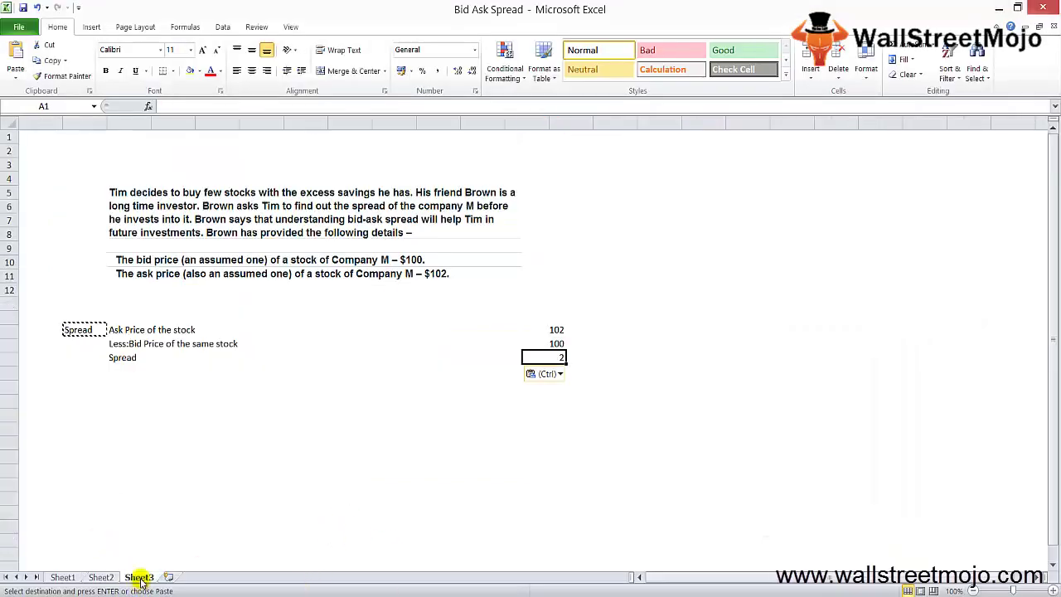
click(126, 398)
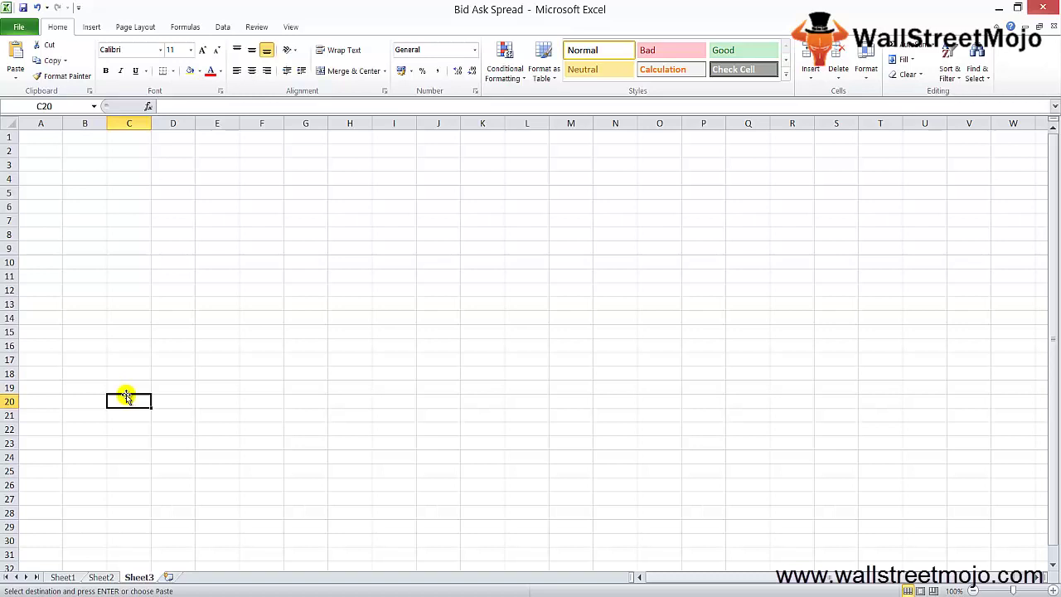
key(Up)
key(Up)
key(Up)
key(Up)
key(Up)
key(Up)
key(Up)
key(Up)
key(Up)
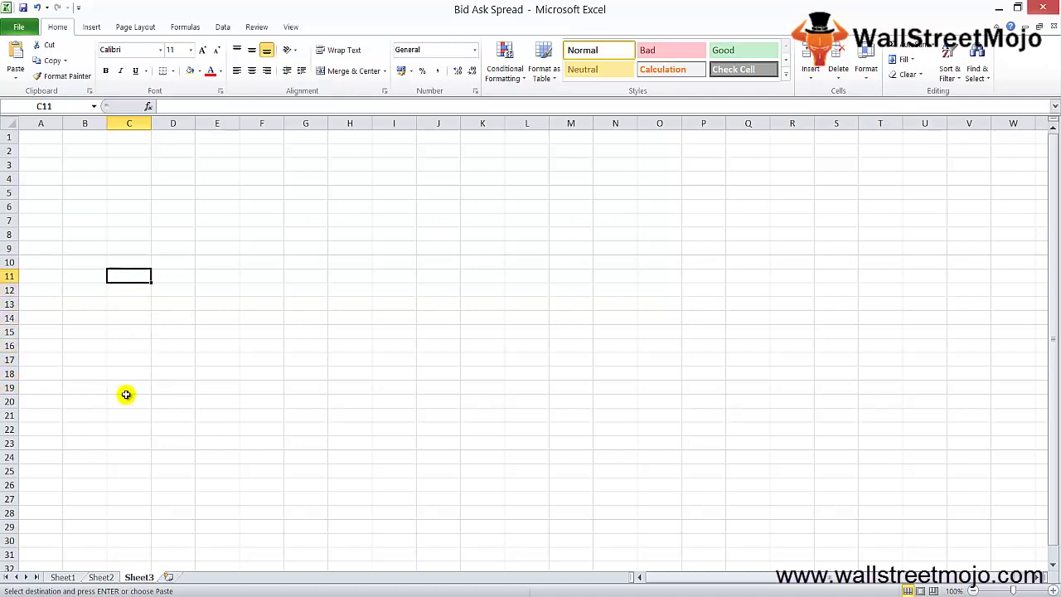
text(31.39)
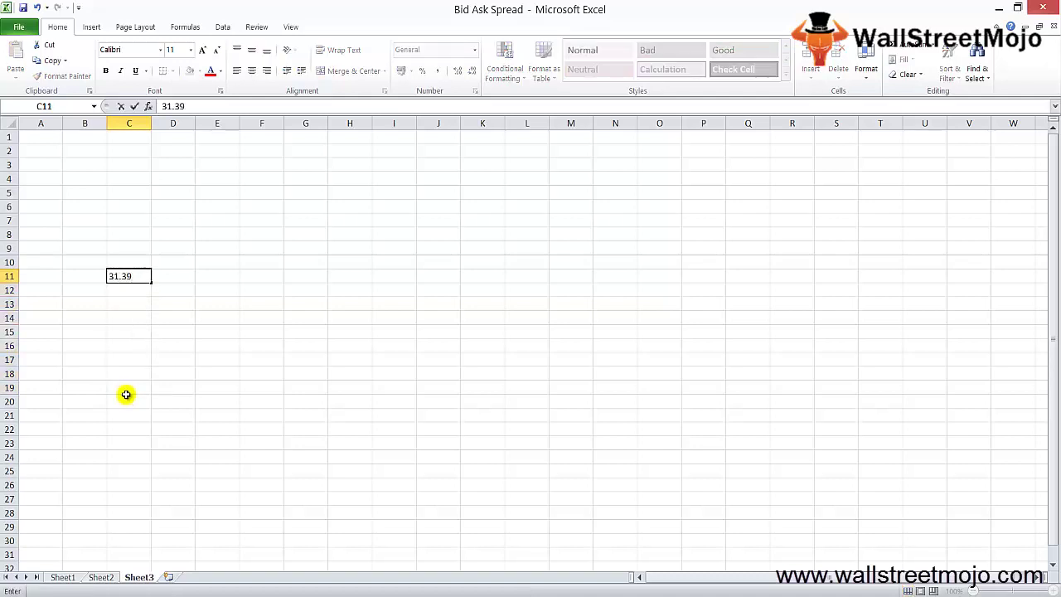
key(Tab)
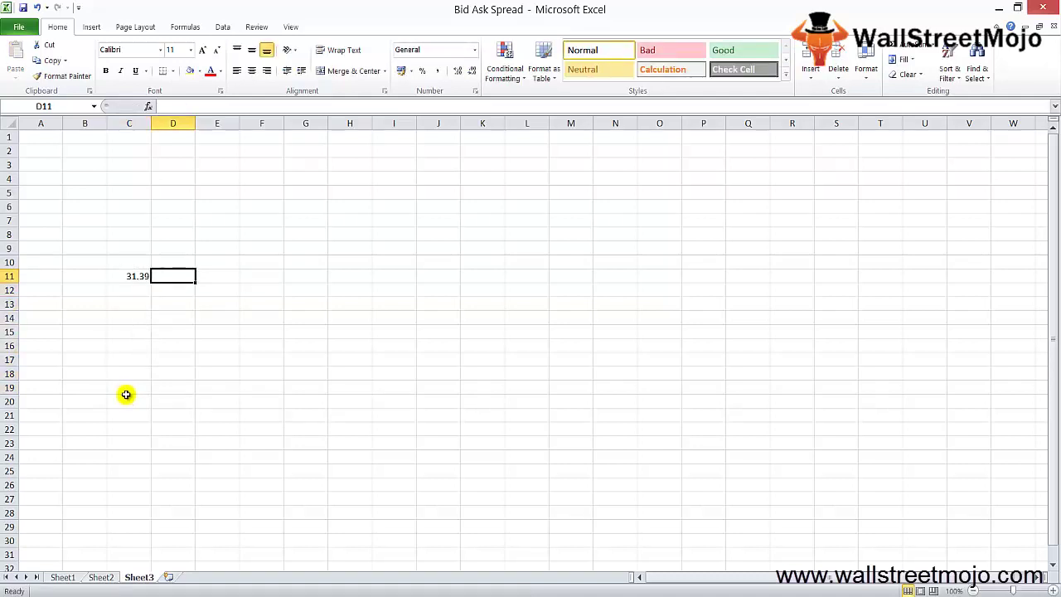
text(31.4)
key(Return)
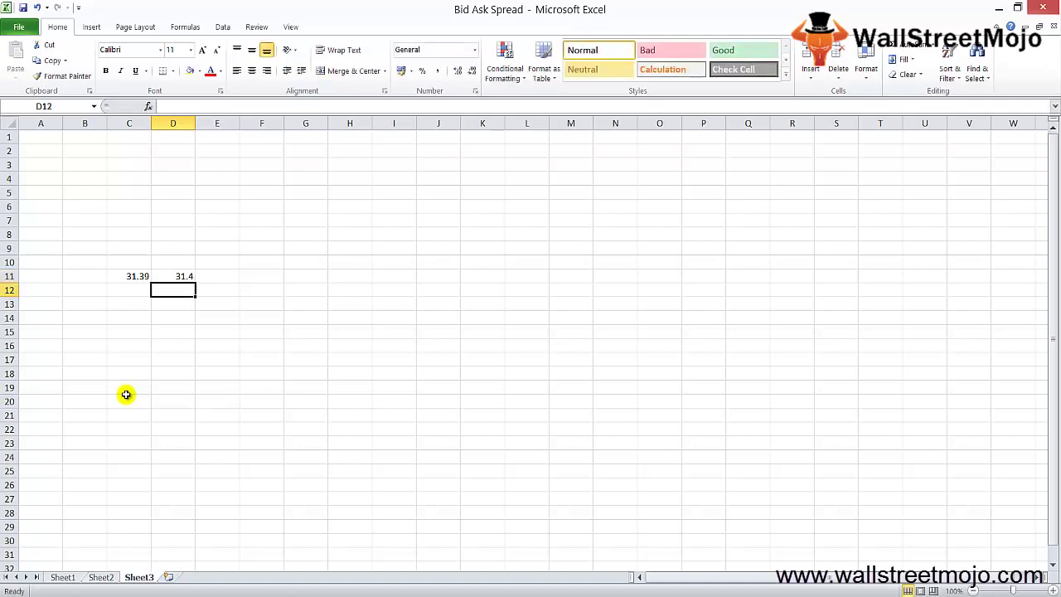
Enter 32 in cell C13, two rows below the first price pair
key(Up)
key(Up)
key(Down)
key(Down)
key(Down)
key(Left)
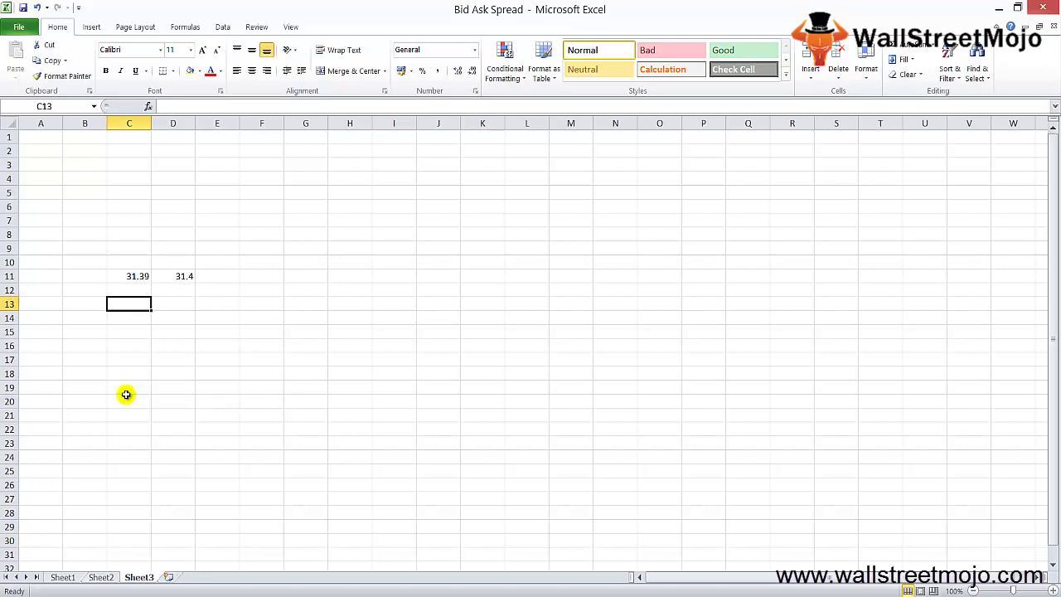
text(32)
key(Return)
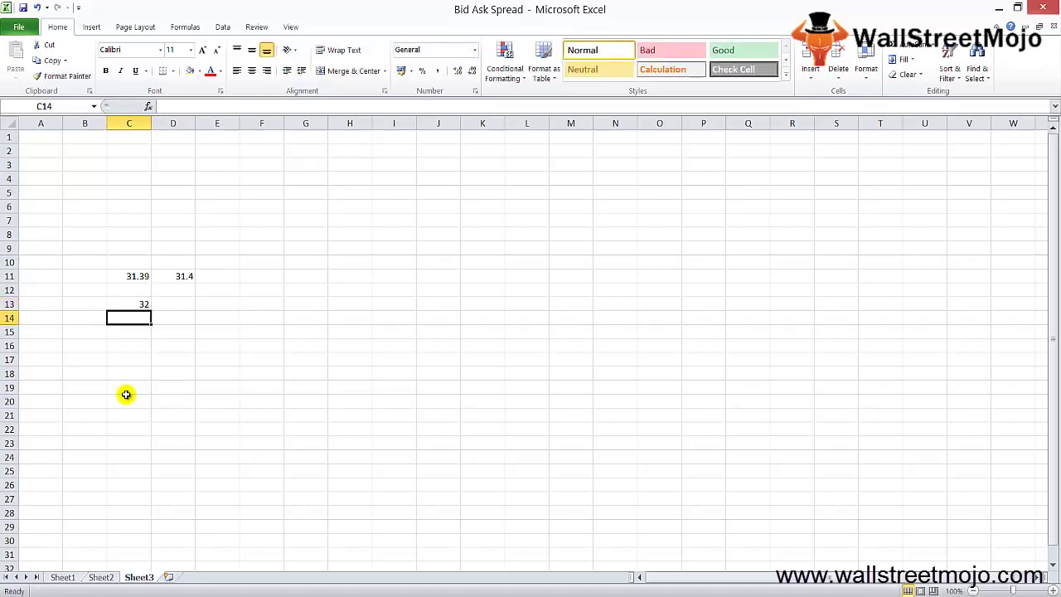
Enter the second price pair, 0.72 in cell C14 and 0.73 in D14
key(Down)
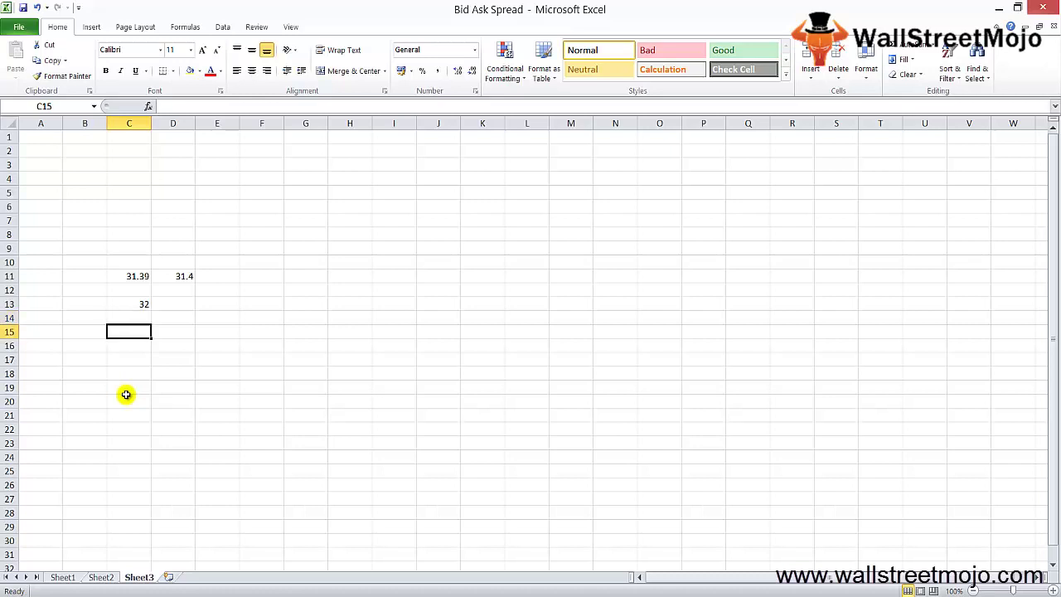
key(Up)
text(0.72)
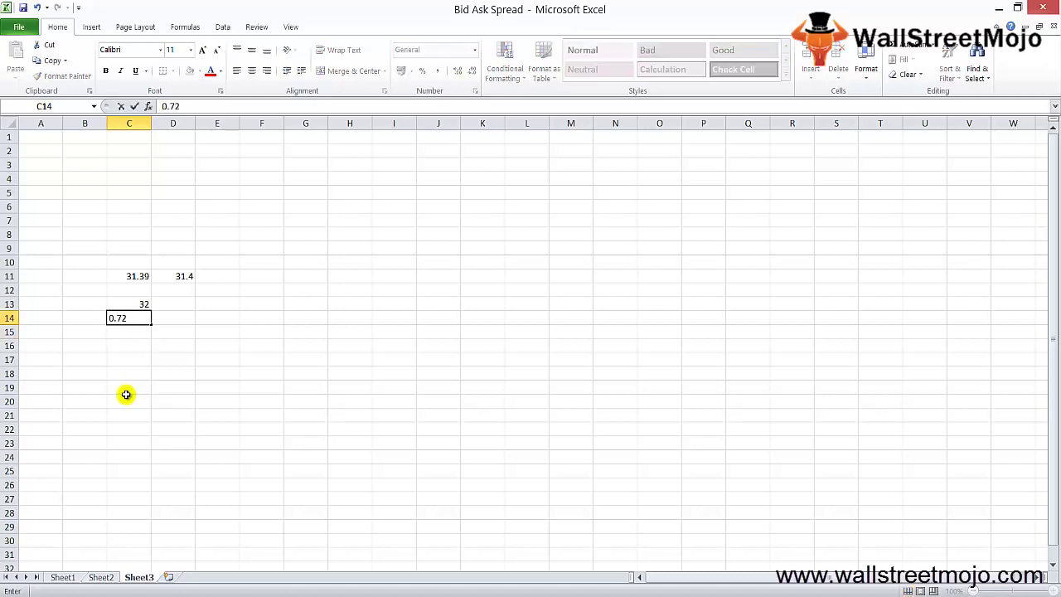
key(Tab)
text(0.7)
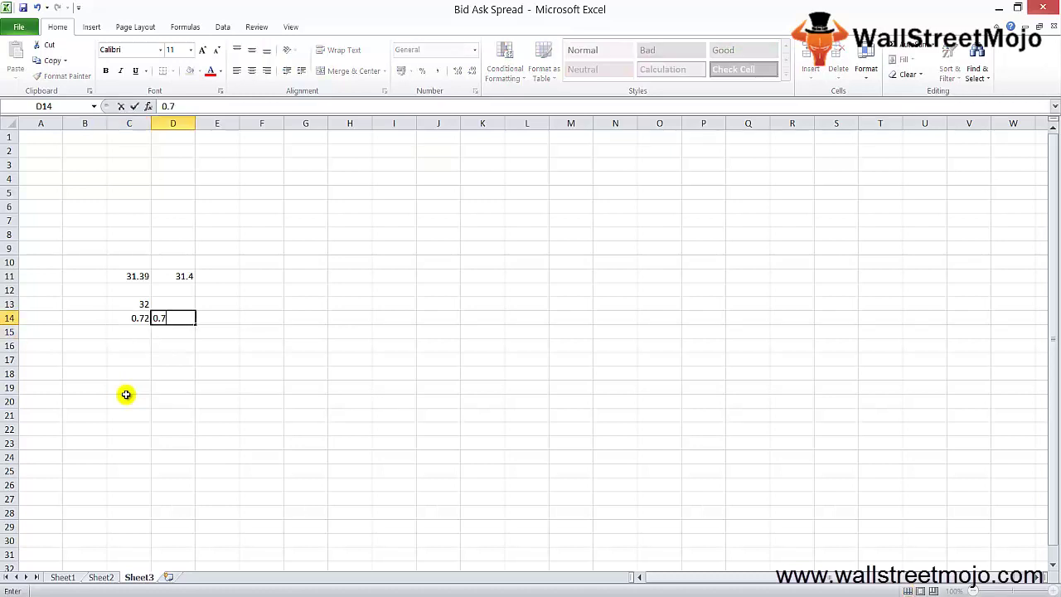
text(2)
key(Return)
key(Up)
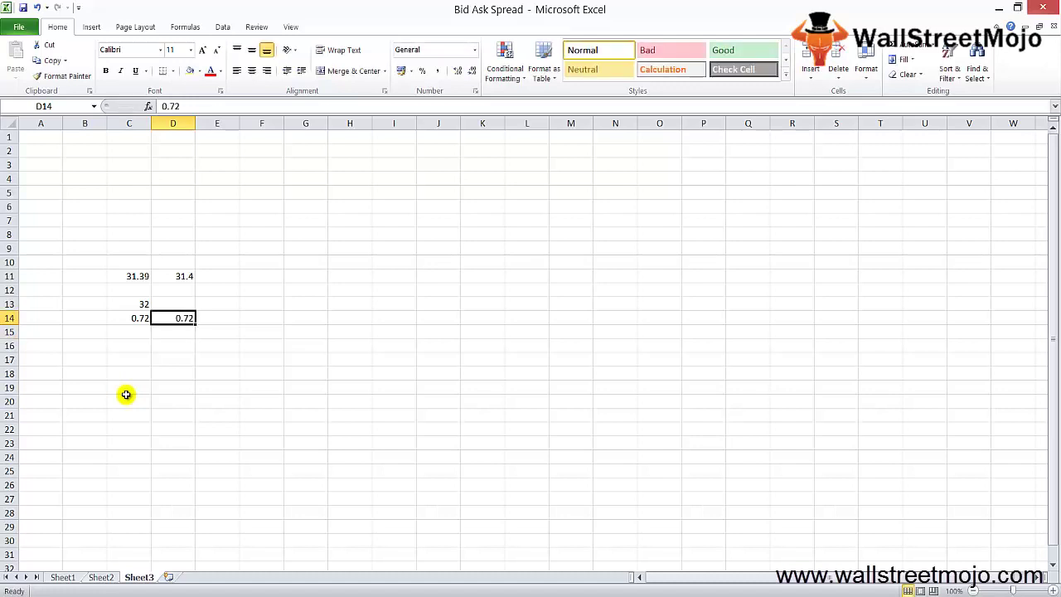
text(0.7)
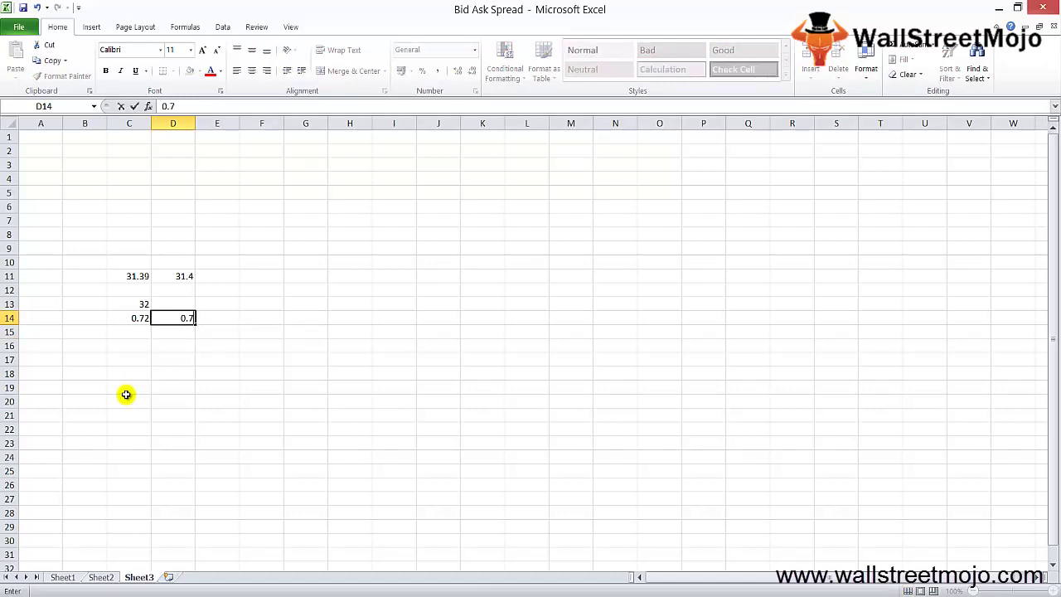
text(3)
key(Return)
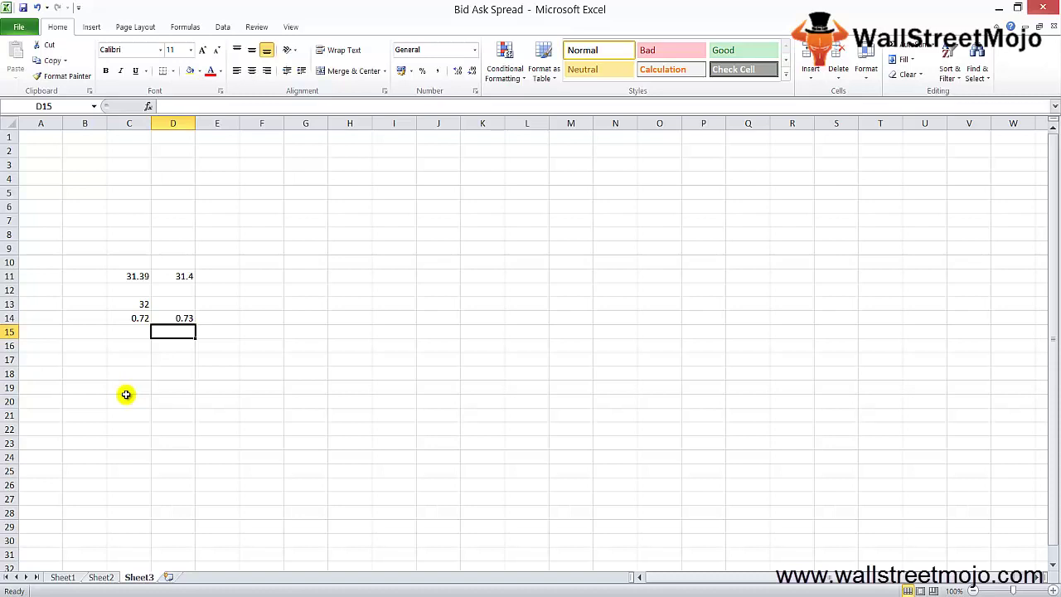
Enter the third price pair, 9.95 in cell C16 and 10 in D16
key(Down)
key(Down)
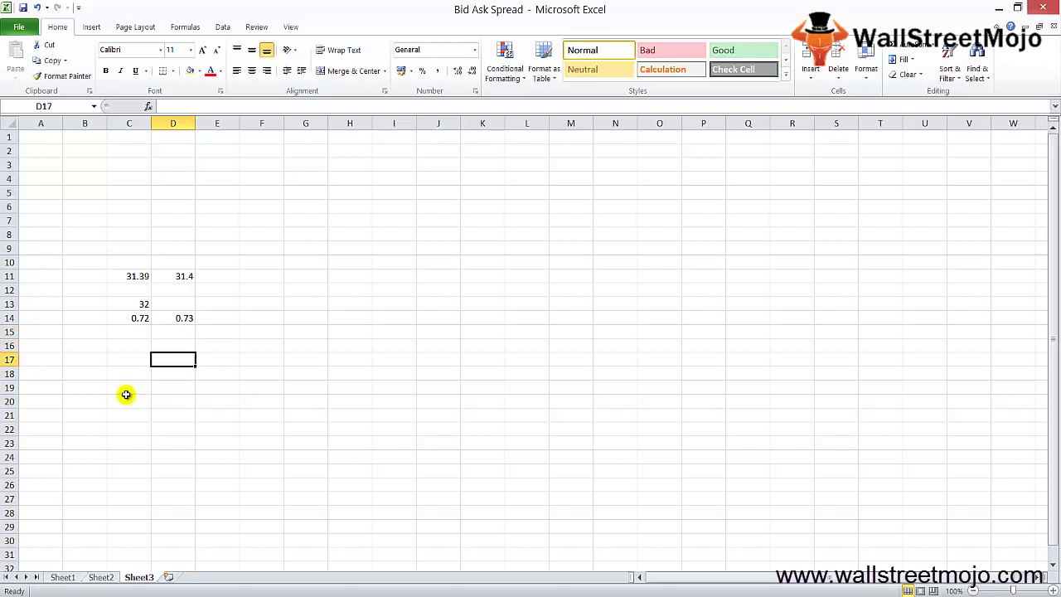
key(Left)
key(Up)
text(9.95)
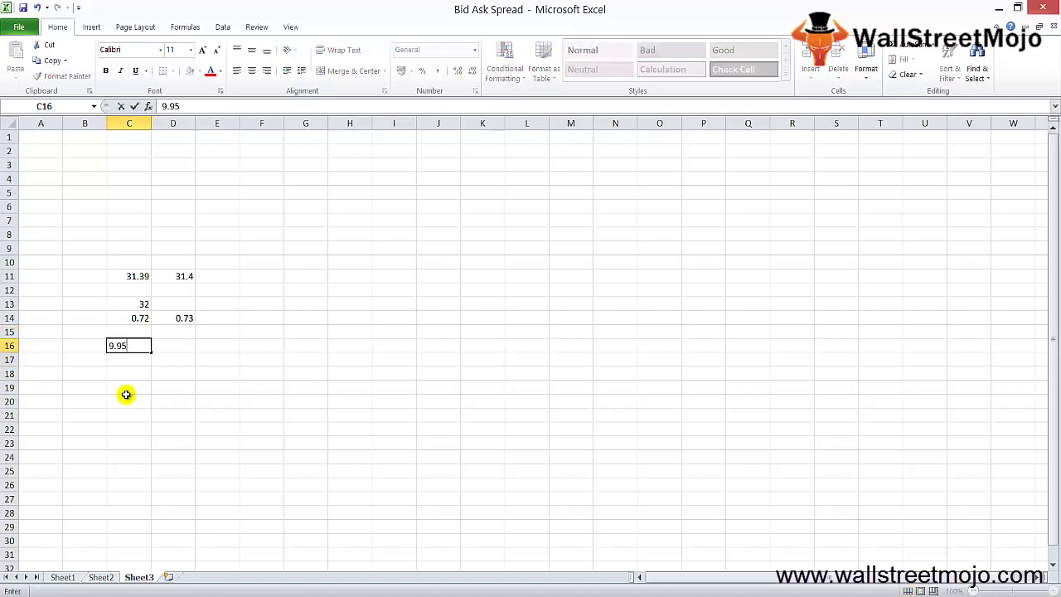
key(ctrl+Return)
key(Right)
text(10)
key(Return)
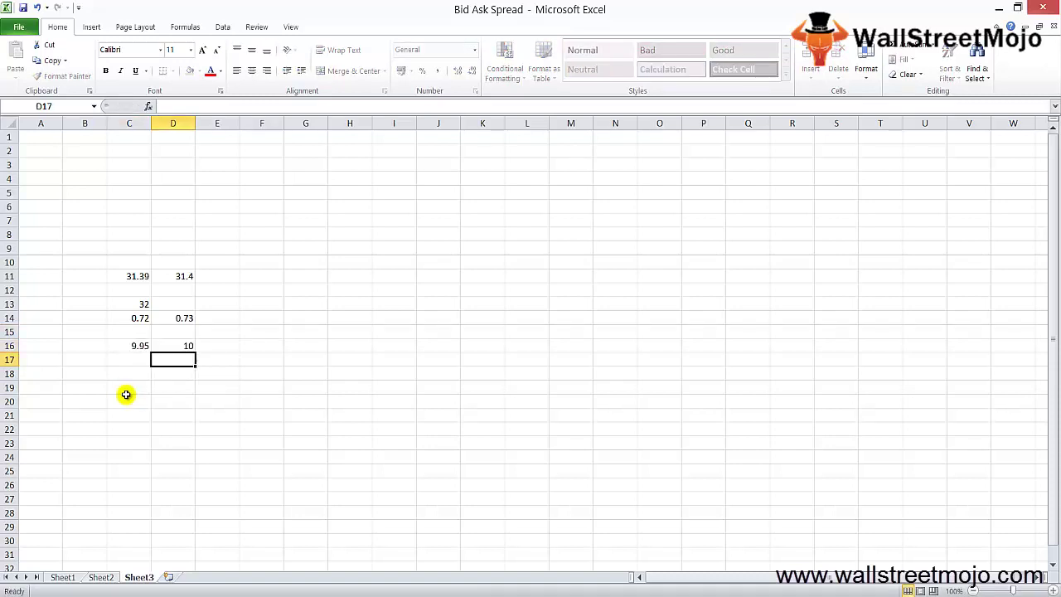